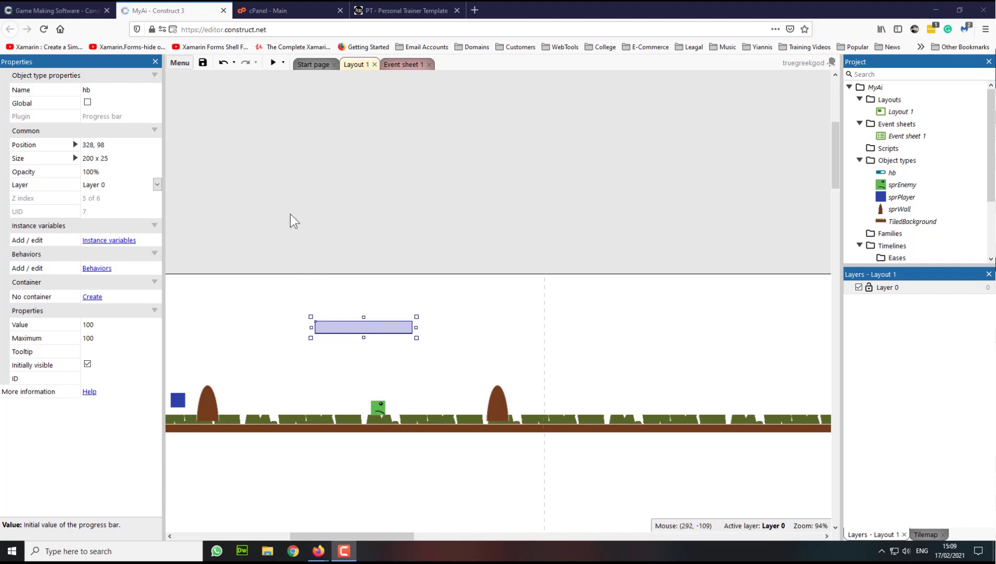
# Switch from the Construct 3 editor to the 'cPanel - Main' browser tab.
pyautogui.click(265, 16)
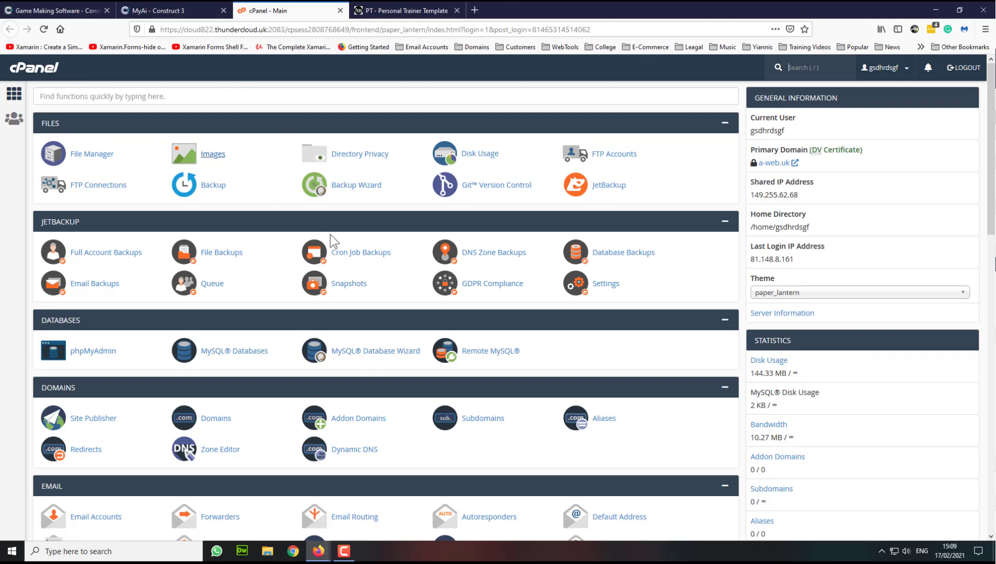
# Flip between the browser tabs, ending on the 'MyAi - Construct 3' editor with Layout 1.
pyautogui.click(140, 11)
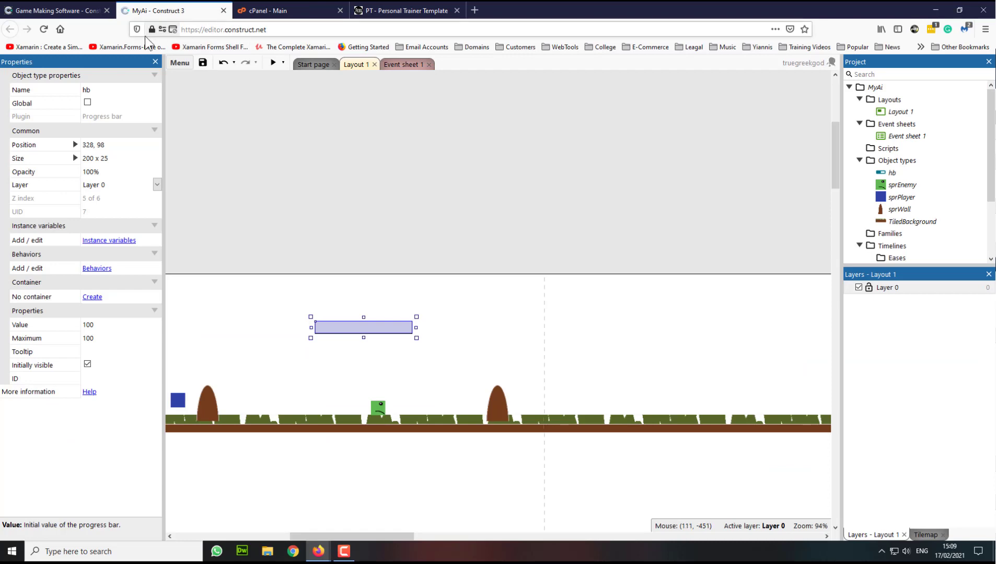
pyautogui.click(277, 11)
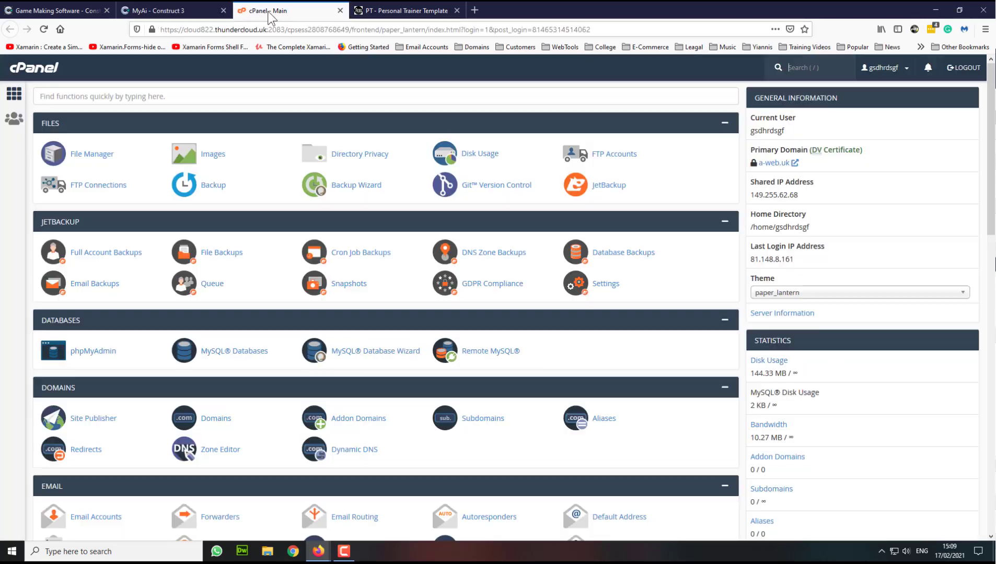
pyautogui.click(158, 11)
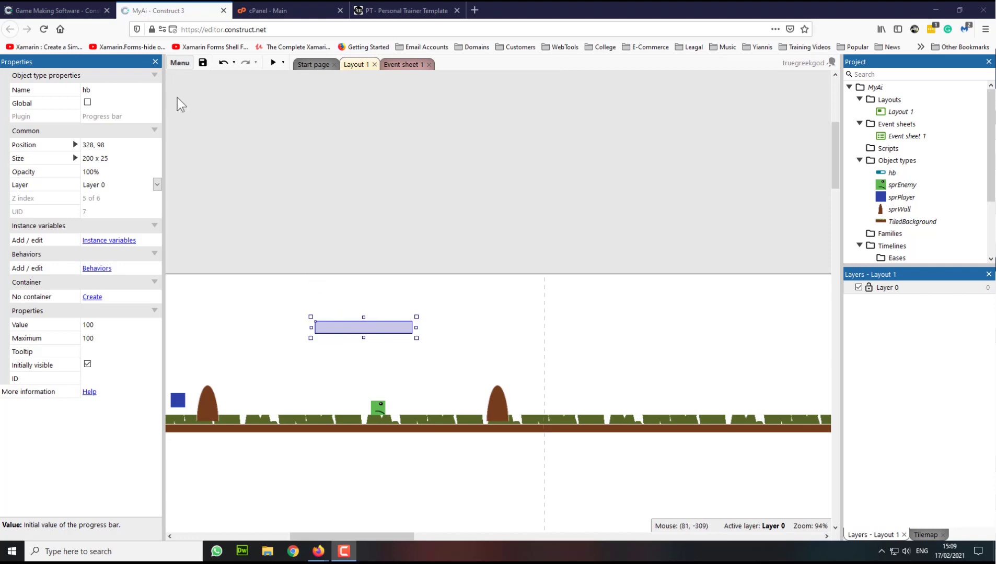
# Export the project via Menu > Project > Export, choosing Web (HTML5) as the platform.
pyautogui.click(179, 63)
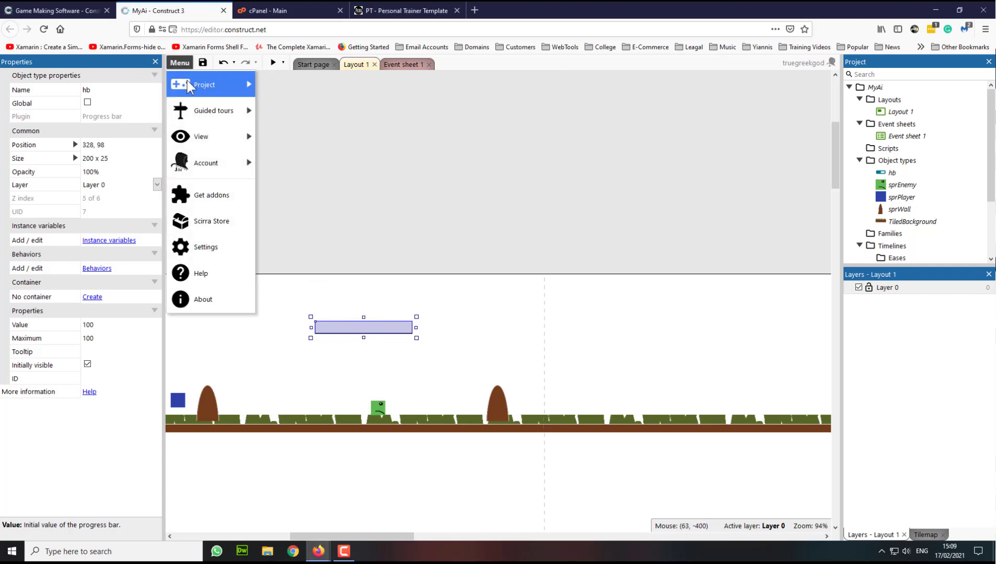
pyautogui.moveTo(191, 85)
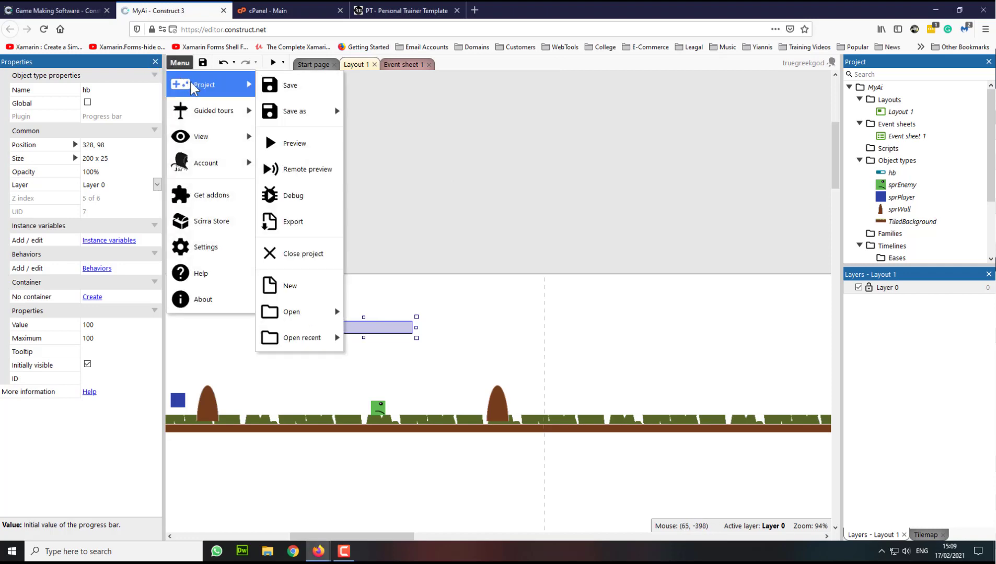
pyautogui.click(317, 221)
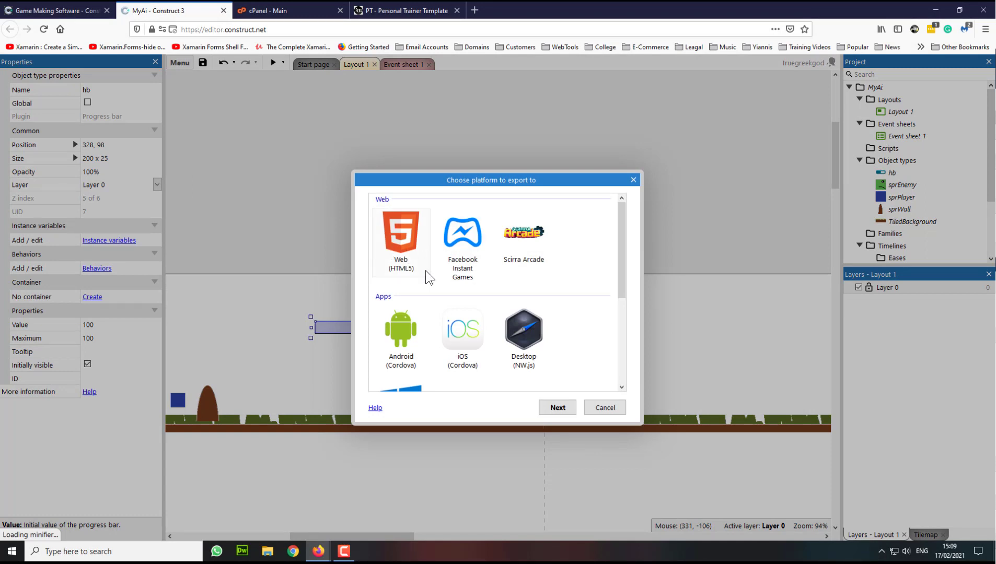
pyautogui.scroll(-3, 427, 340)
pyautogui.scroll(-2, 428, 343)
pyautogui.scroll(5, 428, 343)
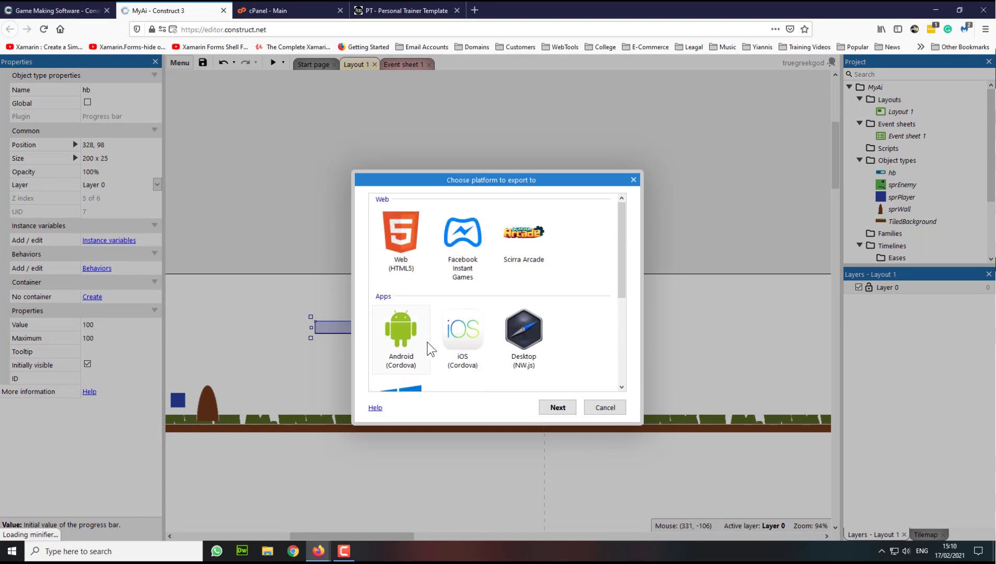
pyautogui.click(399, 264)
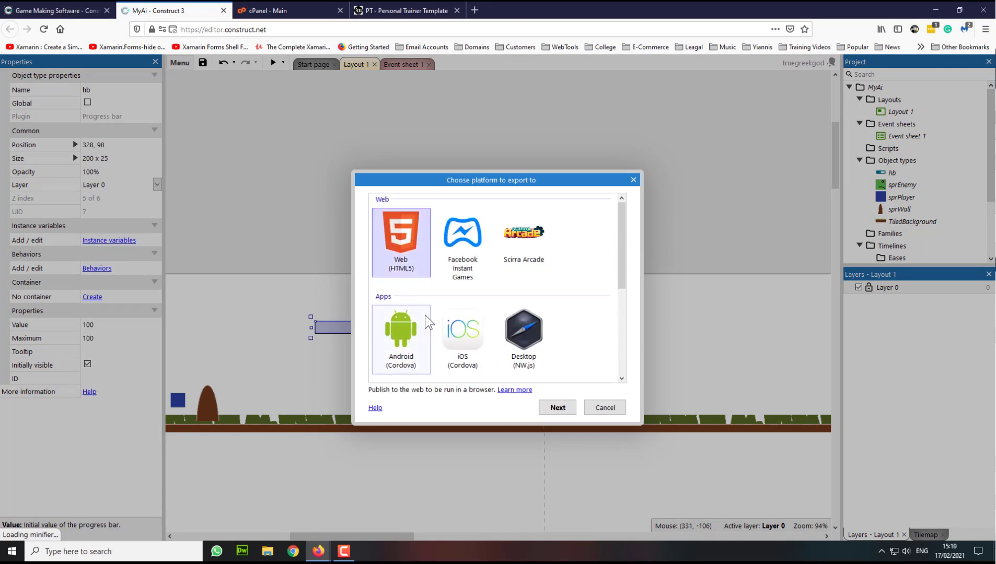
pyautogui.click(569, 409)
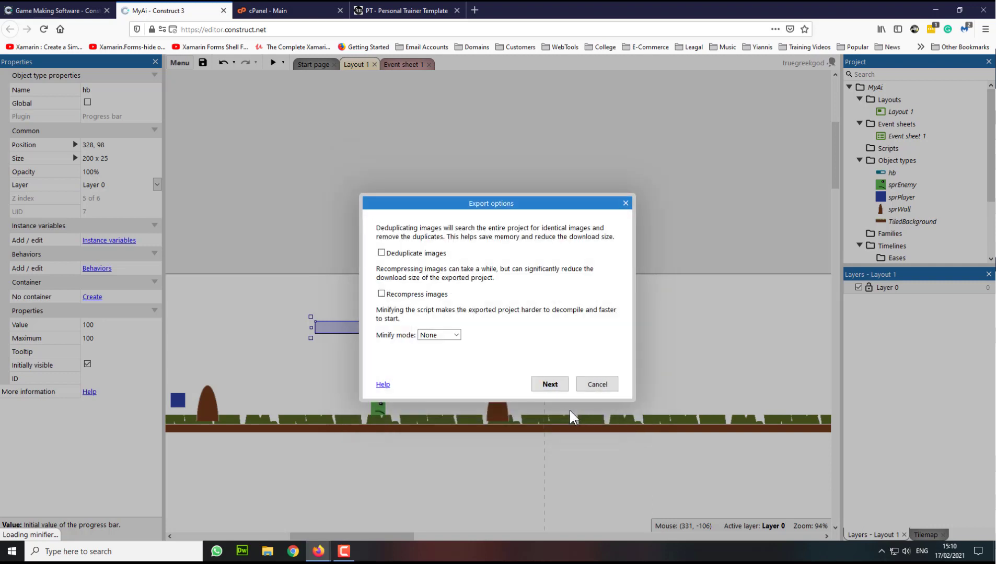
# Run the export with default options, save MyAi.zip to the computer, and close the report.
pyautogui.click(556, 382)
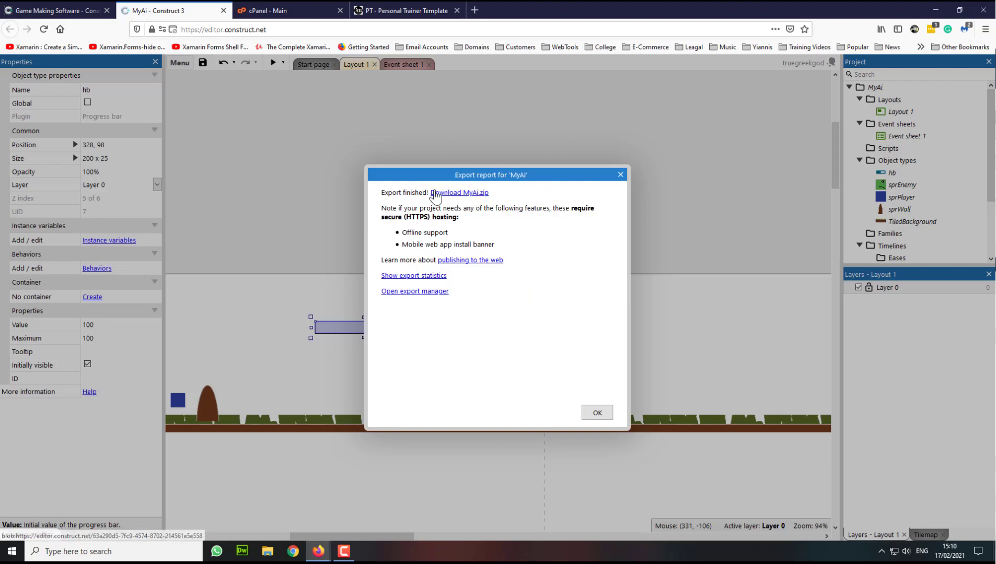
pyautogui.click(454, 193)
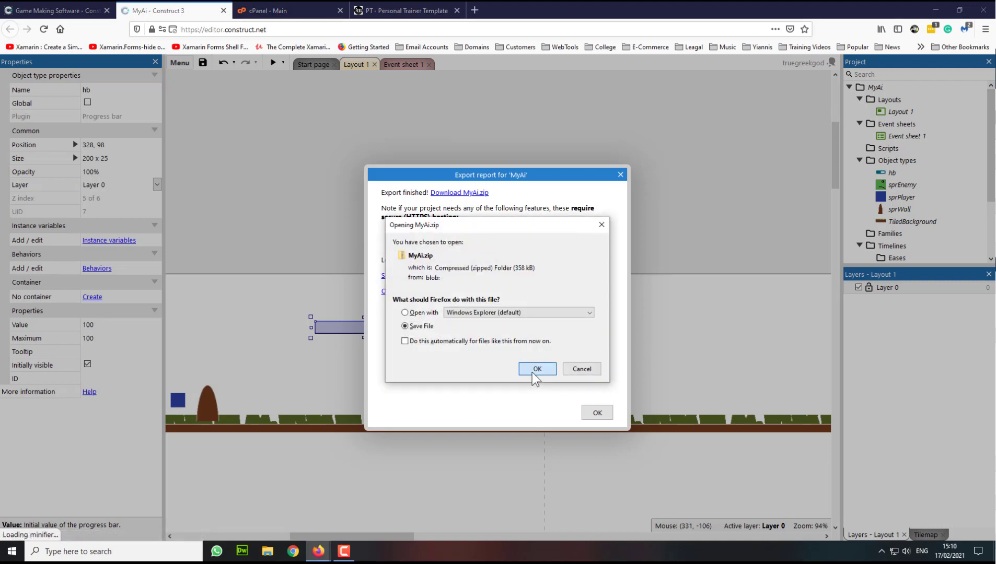
pyautogui.click(535, 369)
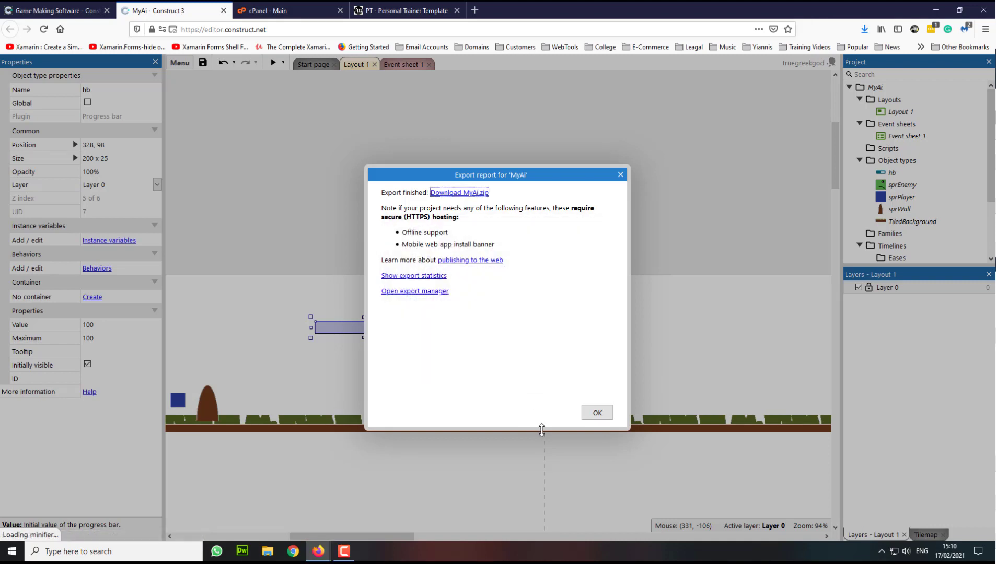
pyautogui.click(600, 417)
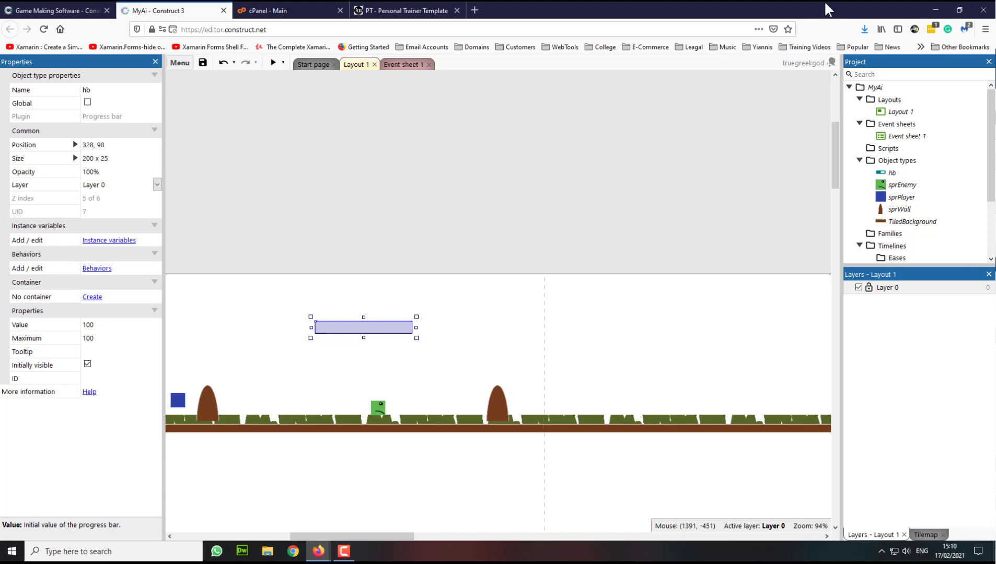
# Snap the browser left, create a desktop New folder, and show Downloads with MyAi.zip in Explorer.
pyautogui.moveTo(832, 11); pyautogui.dragTo(3, 173)
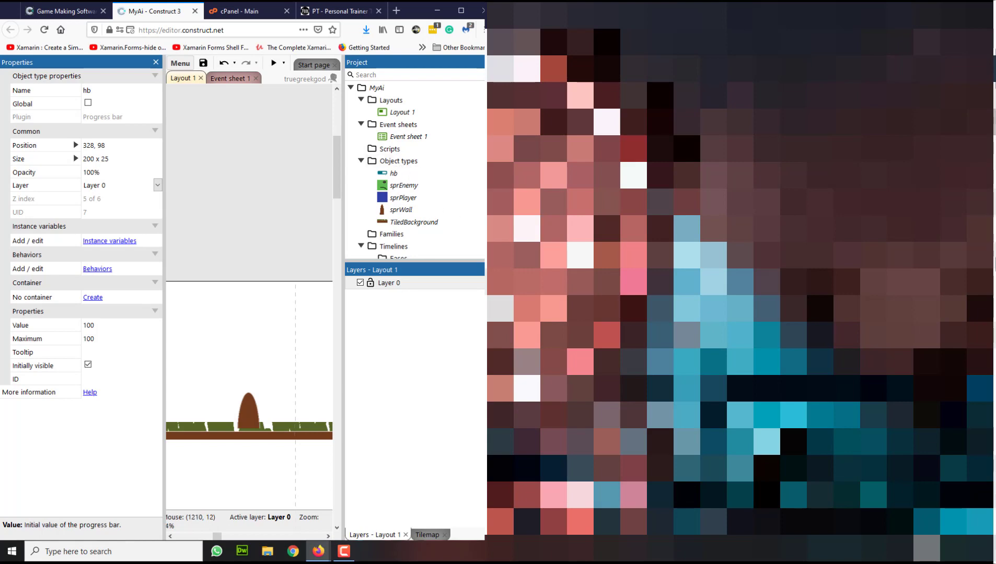
pyautogui.click(679, 227)
pyautogui.rightClick(686, 223)
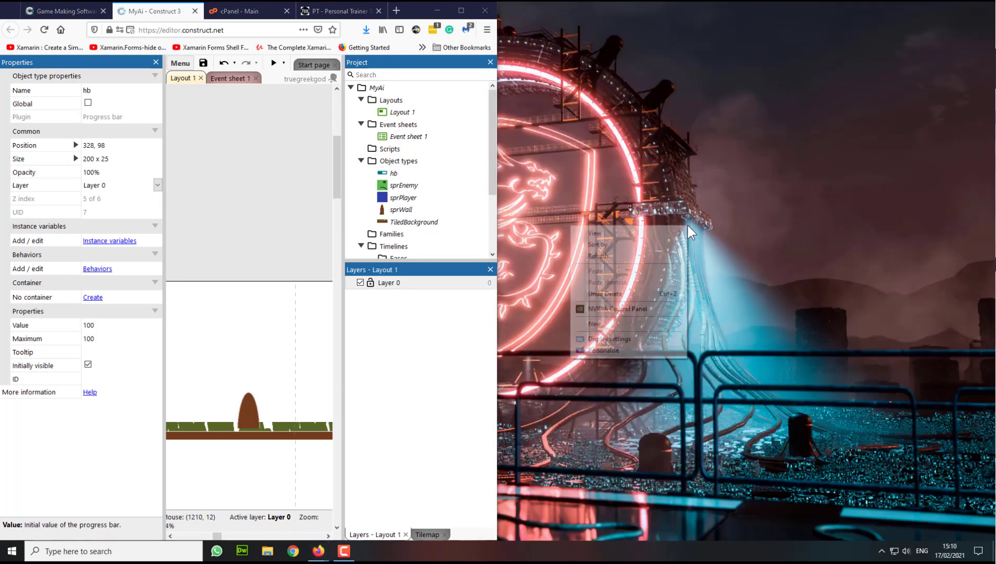
pyautogui.moveTo(627, 327)
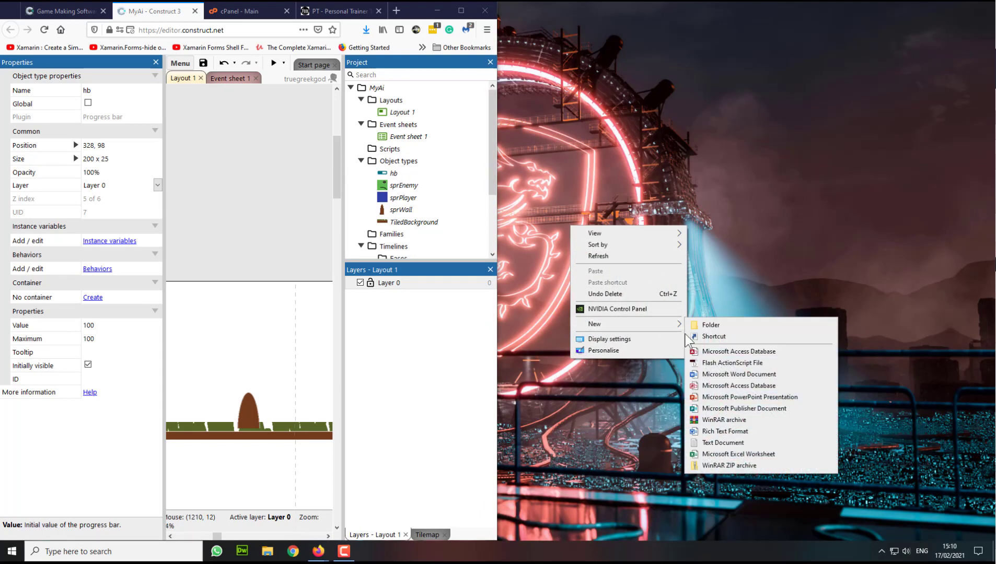
pyautogui.click(724, 323)
pyautogui.click(700, 223)
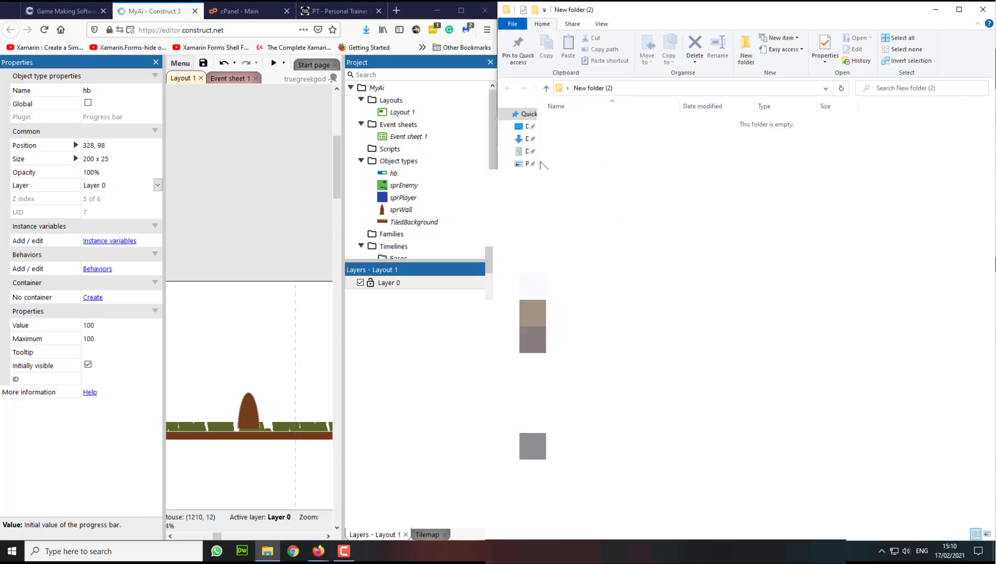
pyautogui.click(529, 143)
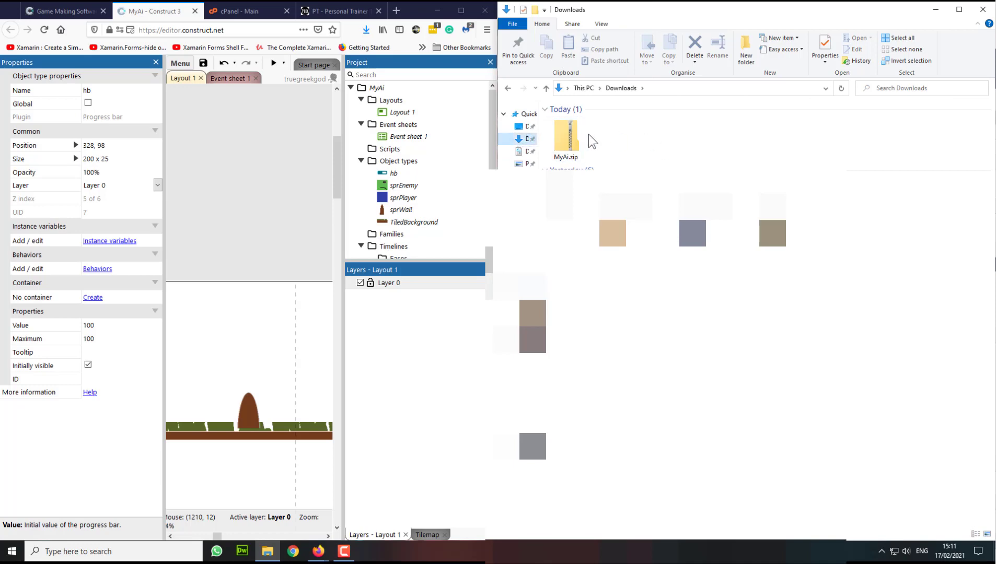
# Open cPanel File Manager and go into the public_html folder.
pyautogui.click(240, 11)
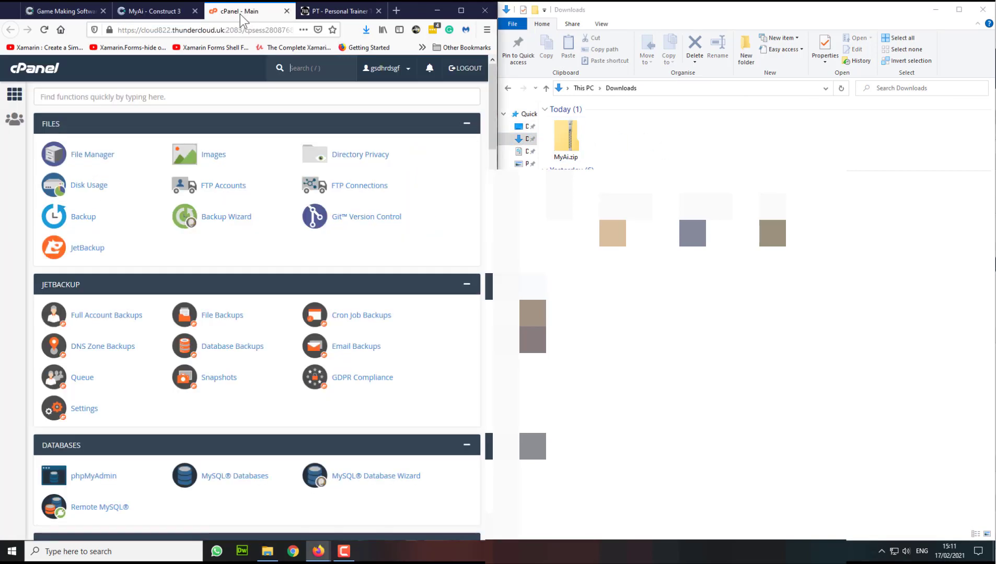
pyautogui.click(92, 154)
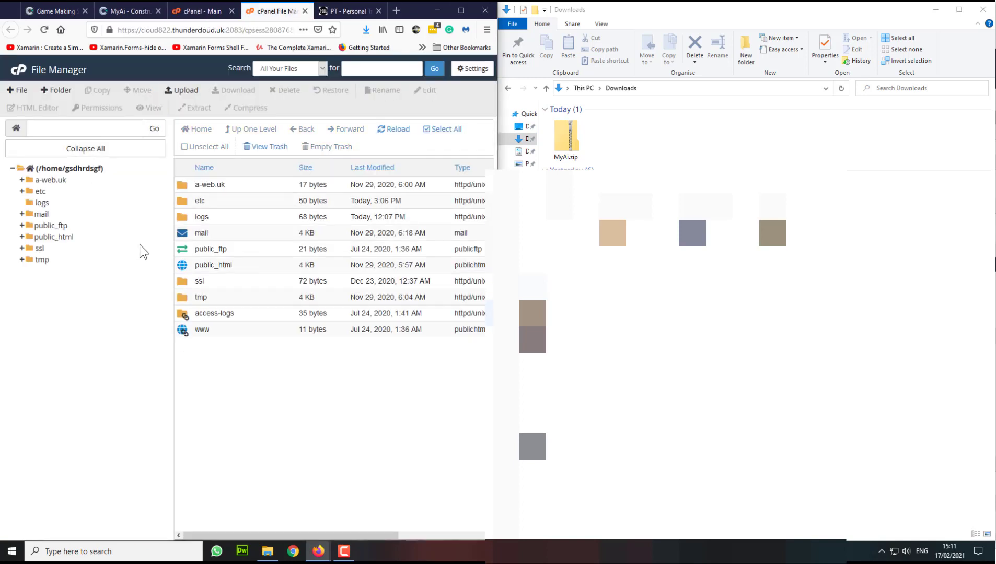
pyautogui.doubleClick(187, 267)
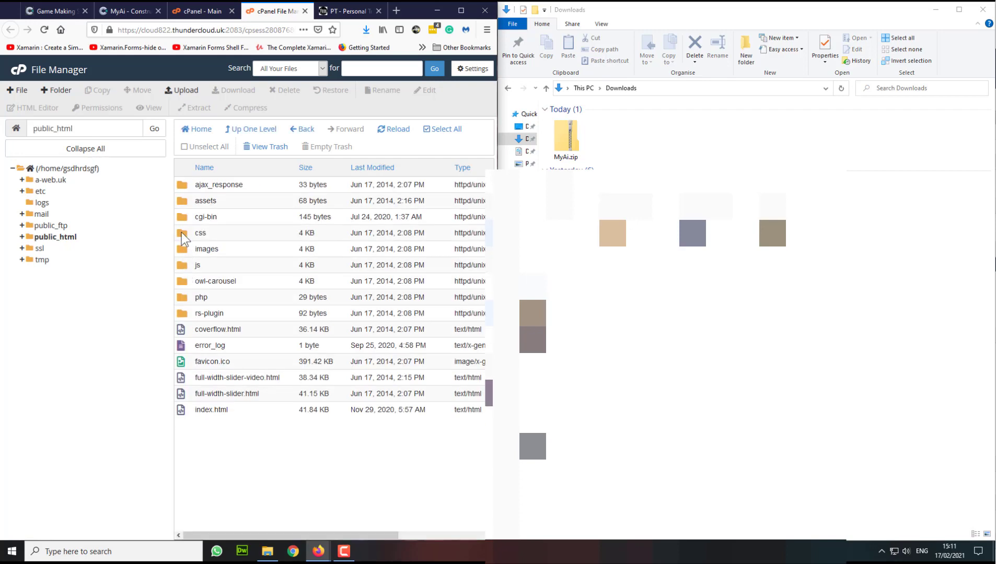
# Create a folder named 1 in public_html, open it, and bring up File Upload.
pyautogui.click(55, 90)
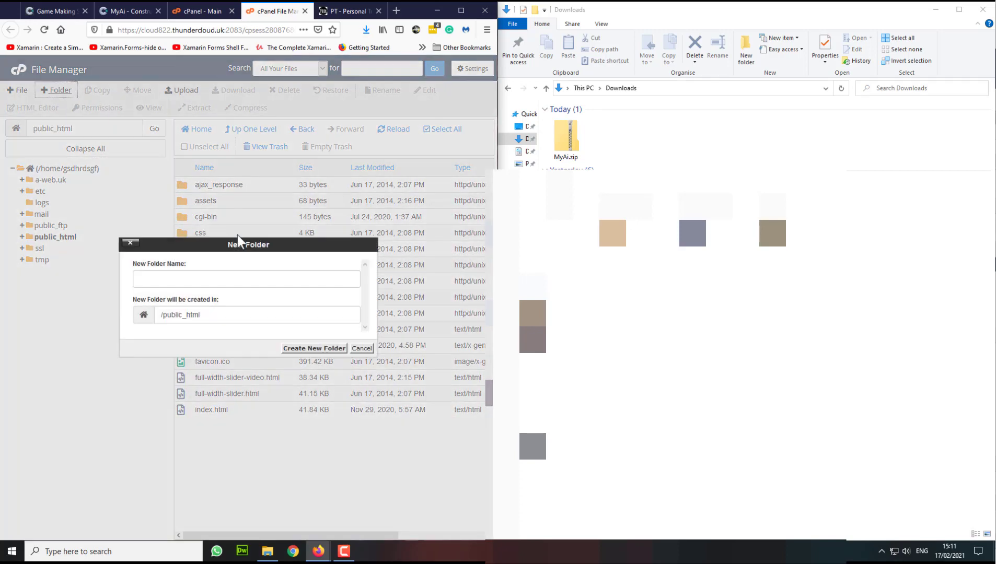
pyautogui.write('1')
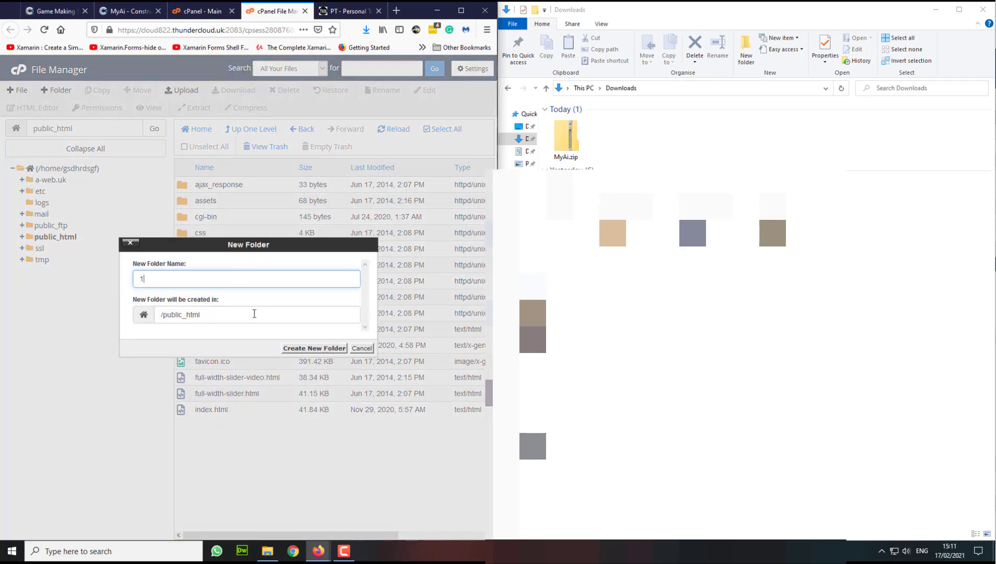
pyautogui.click(315, 348)
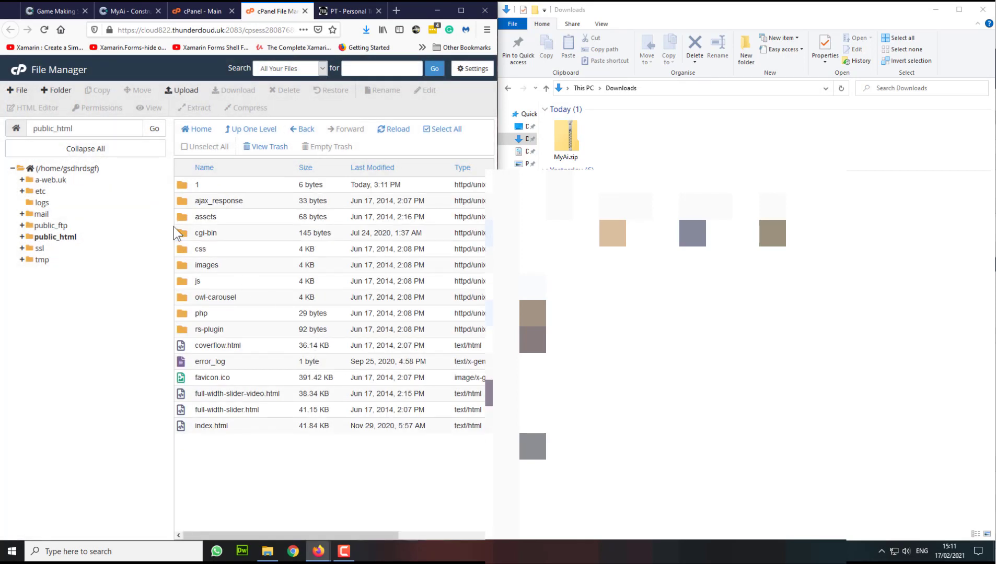
pyautogui.doubleClick(186, 183)
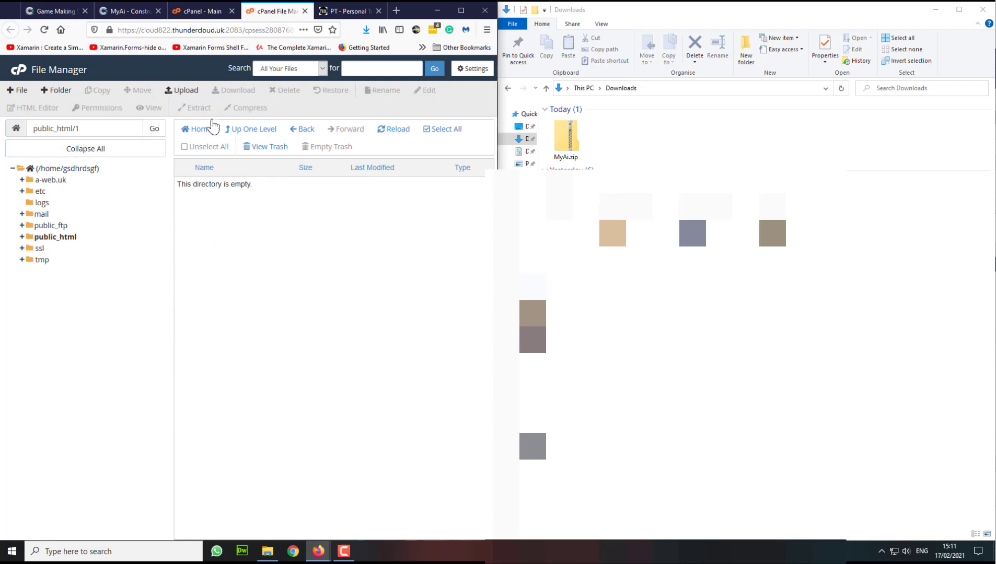
pyautogui.click(181, 94)
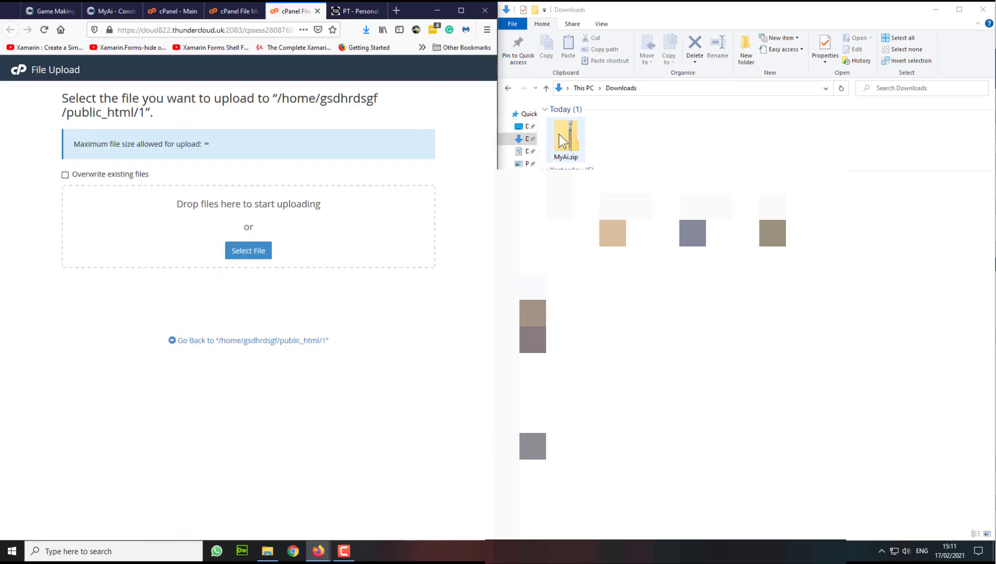
# Drop MyAi.zip into public_html/1, reload the listing, and maximize Firefox.
pyautogui.moveTo(558, 134); pyautogui.dragTo(250, 226)
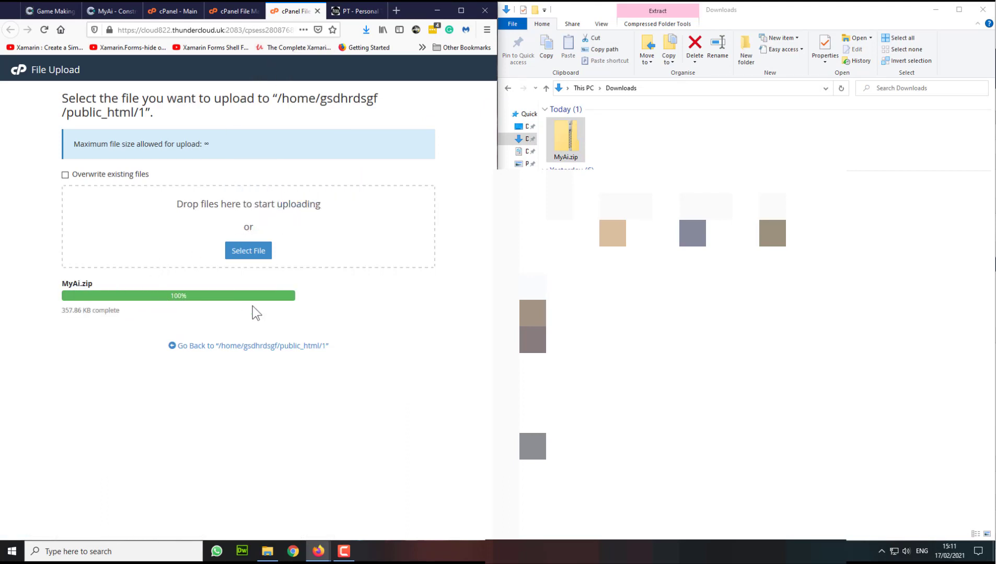
pyautogui.click(317, 11)
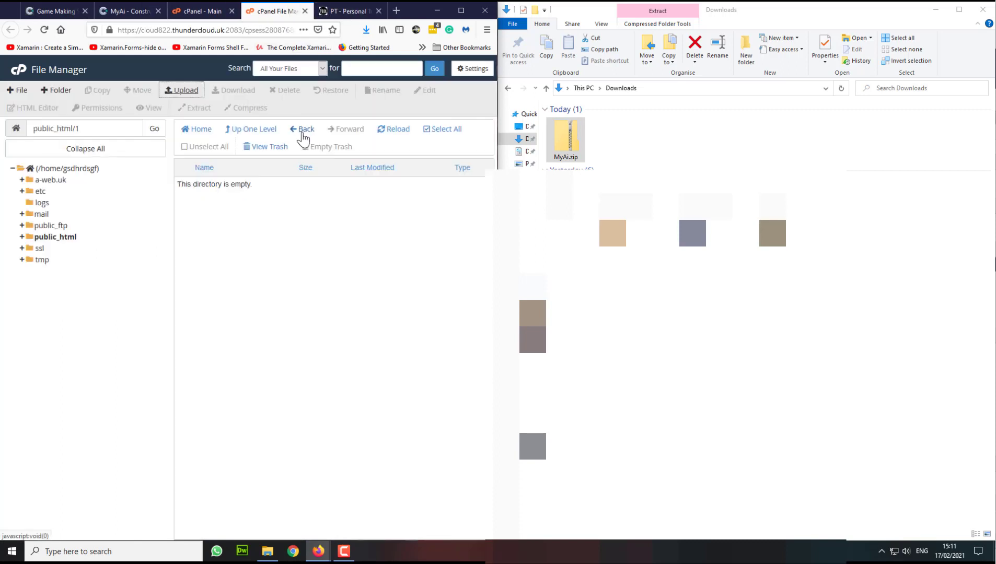
pyautogui.click(386, 134)
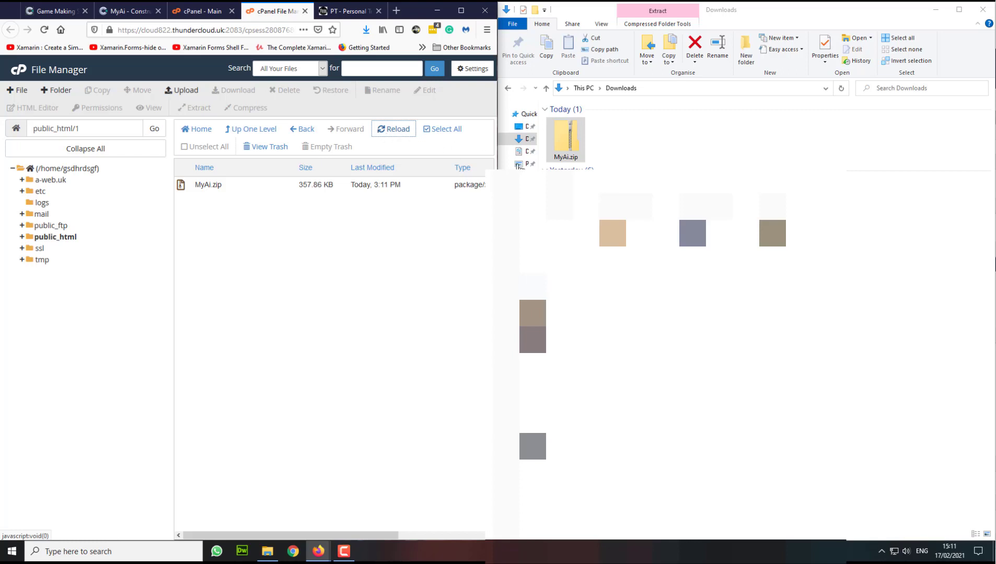
pyautogui.click(461, 10)
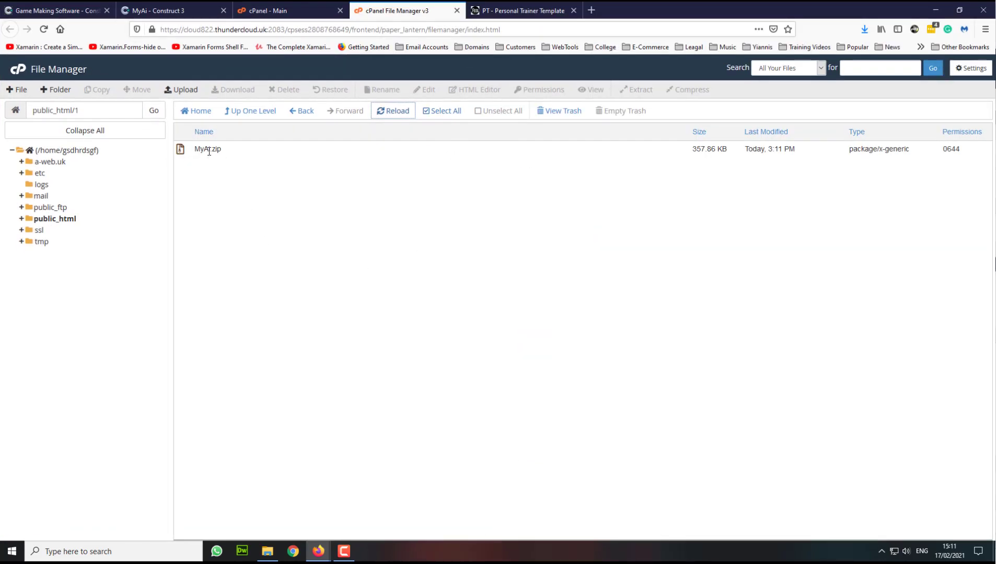
# Extract MyAi.zip in public_html/1 and reload to list index.html, icons, images and scripts.
pyautogui.rightClick(209, 151)
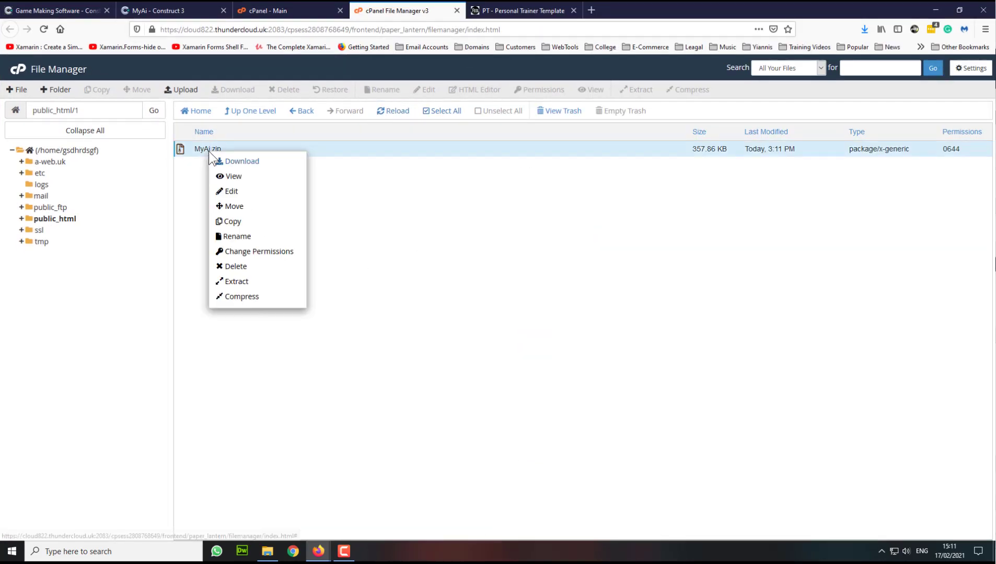
pyautogui.click(240, 281)
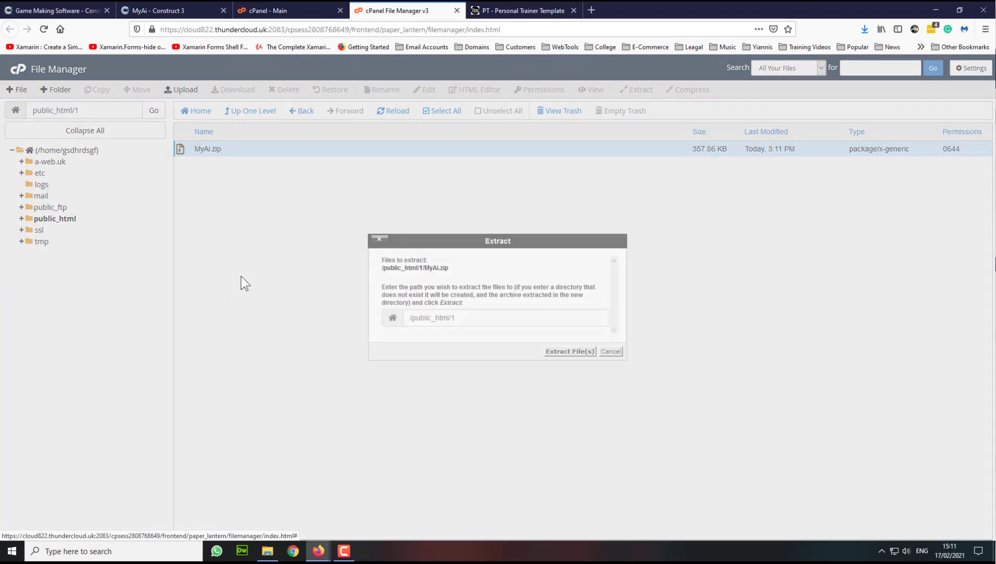
pyautogui.click(562, 354)
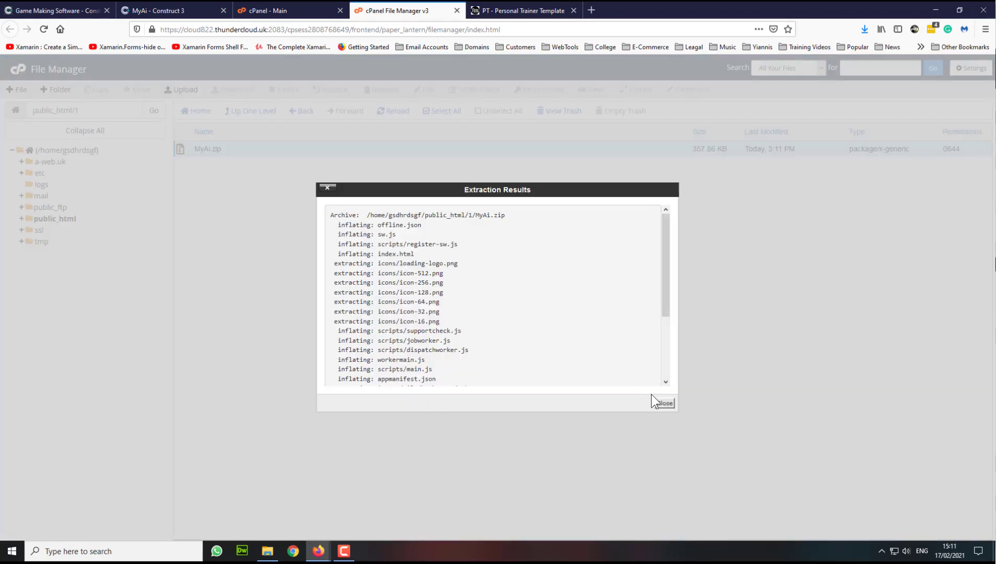
pyautogui.click(663, 404)
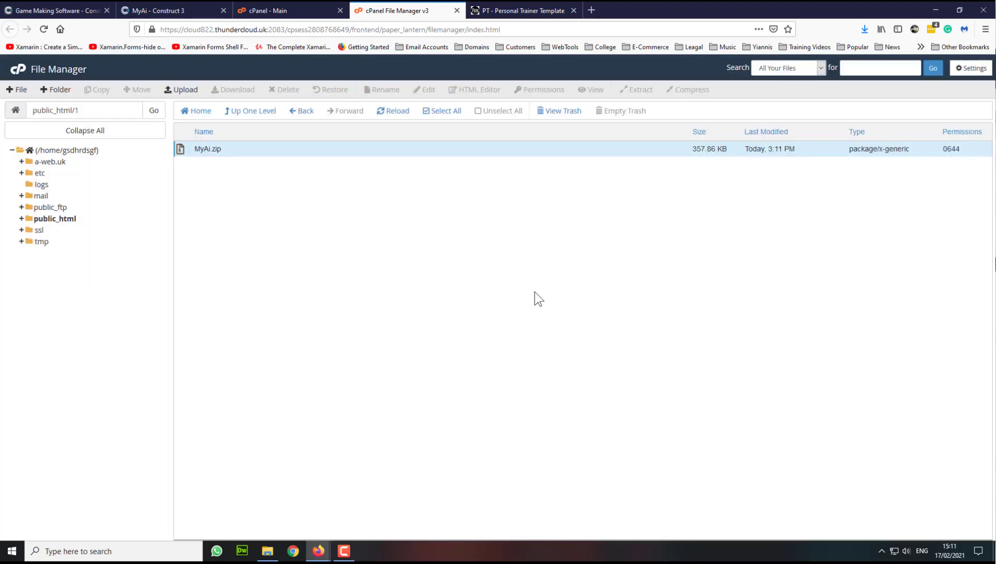
pyautogui.click(403, 111)
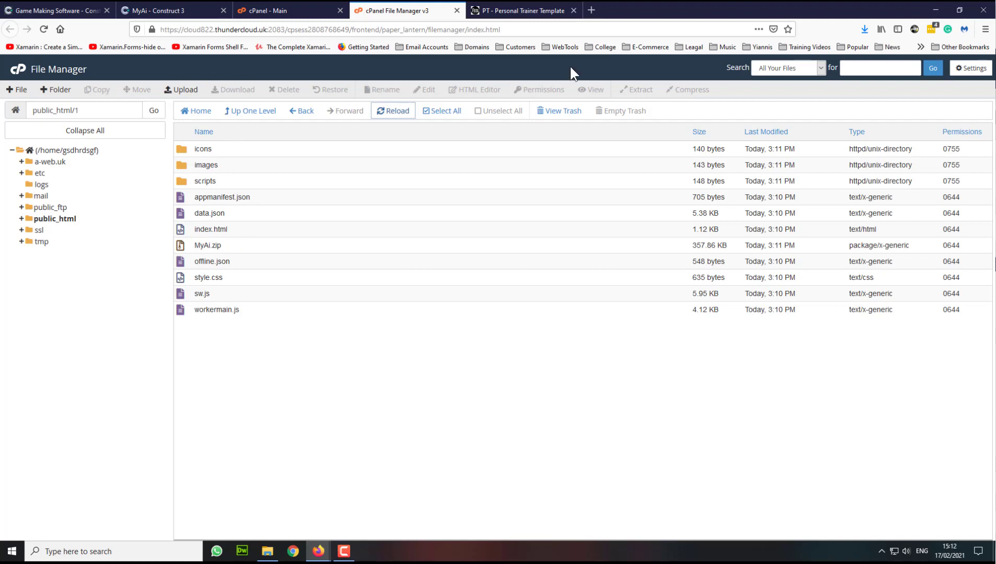
# Note the folder name 1 and the primary domain a-web.uk shown in cPanel.
pyautogui.doubleClick(75, 110)
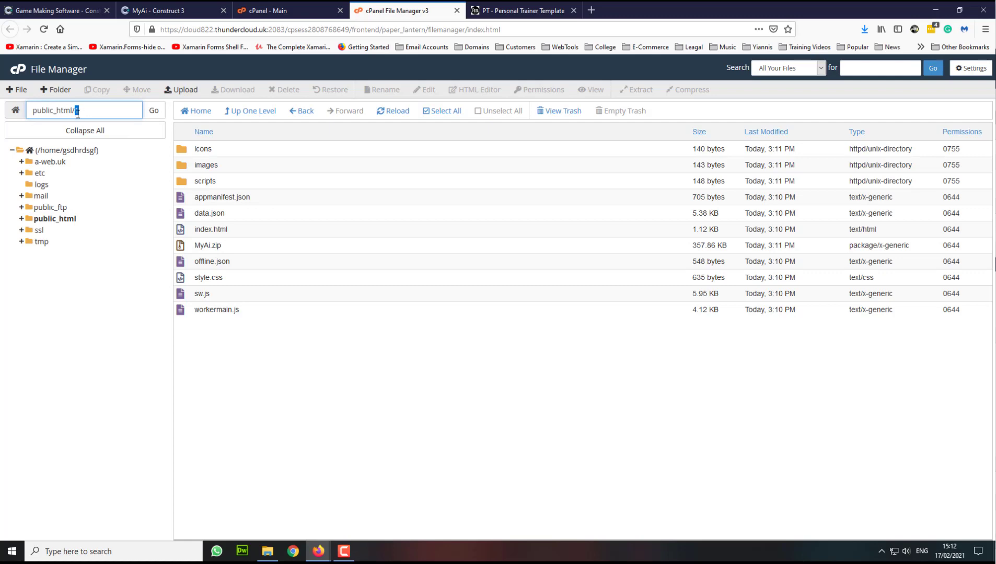
pyautogui.click(495, 11)
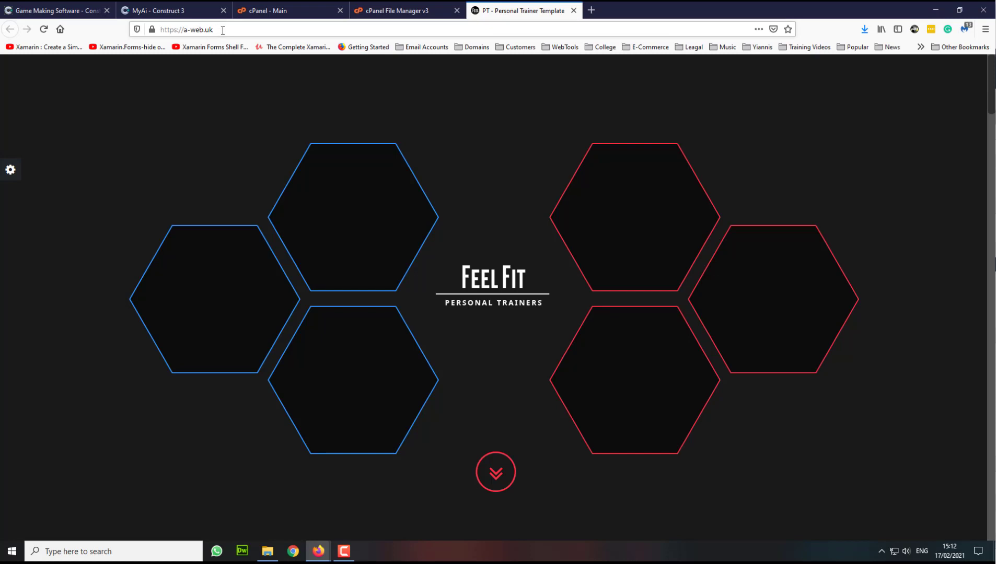
pyautogui.click(287, 8)
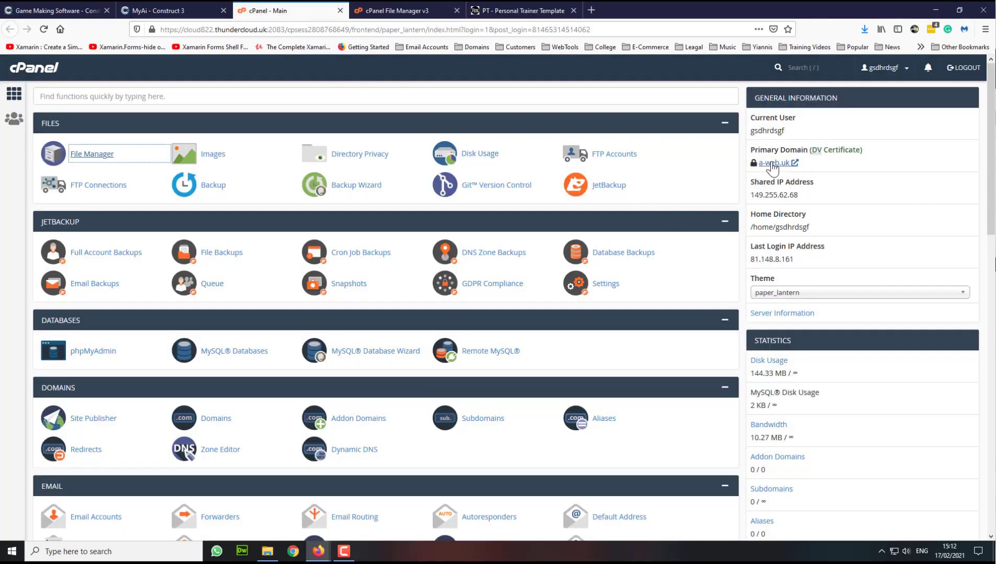
pyautogui.moveTo(755, 163); pyautogui.dragTo(510, 16)
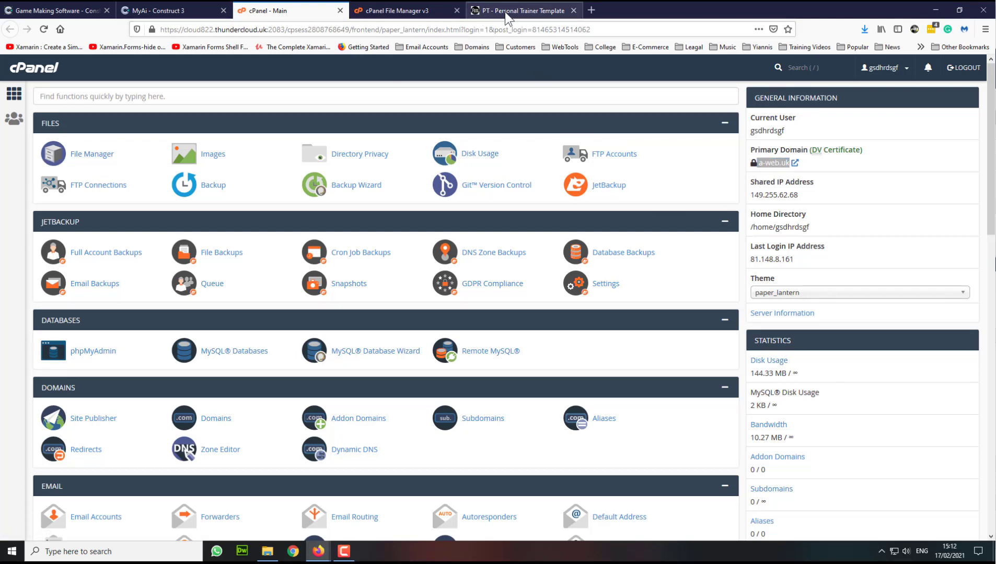
pyautogui.click(222, 29)
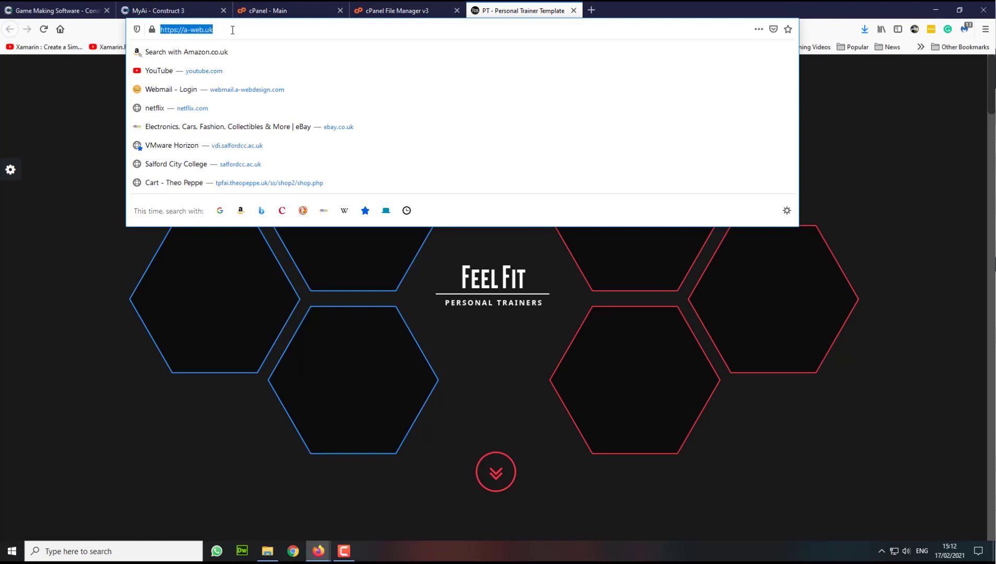
pyautogui.click(275, 29)
pyautogui.write('/1')
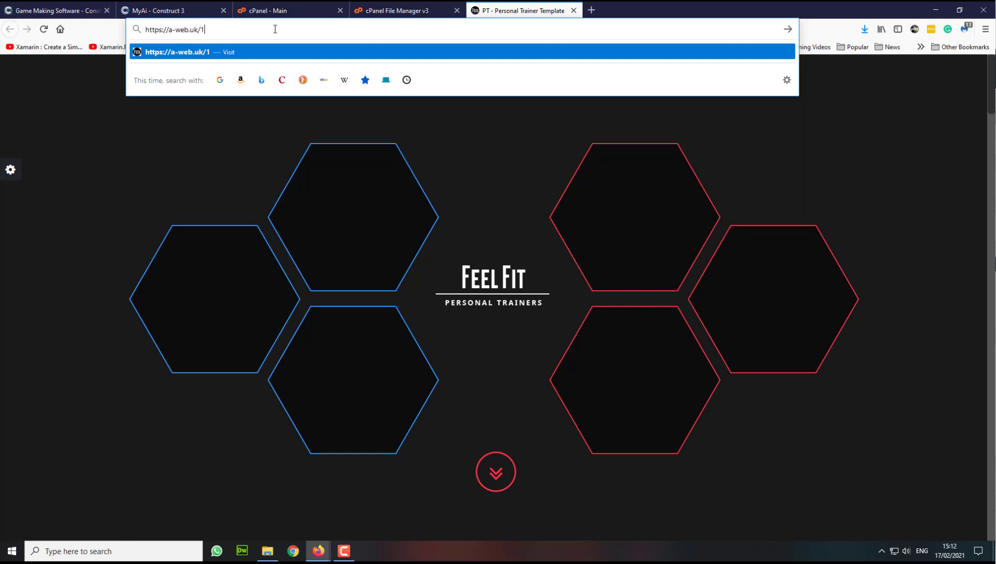
pyautogui.press('Return')
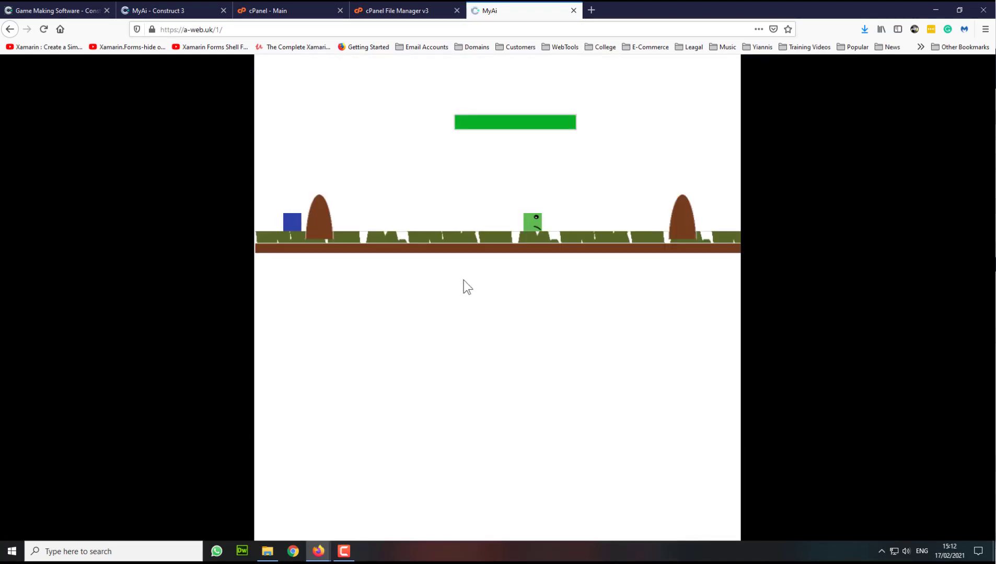
# Run and jump the blue player around the enemy with the arrow keys while the health bar changes.
pyautogui.press('Right')
pyautogui.press('Up')
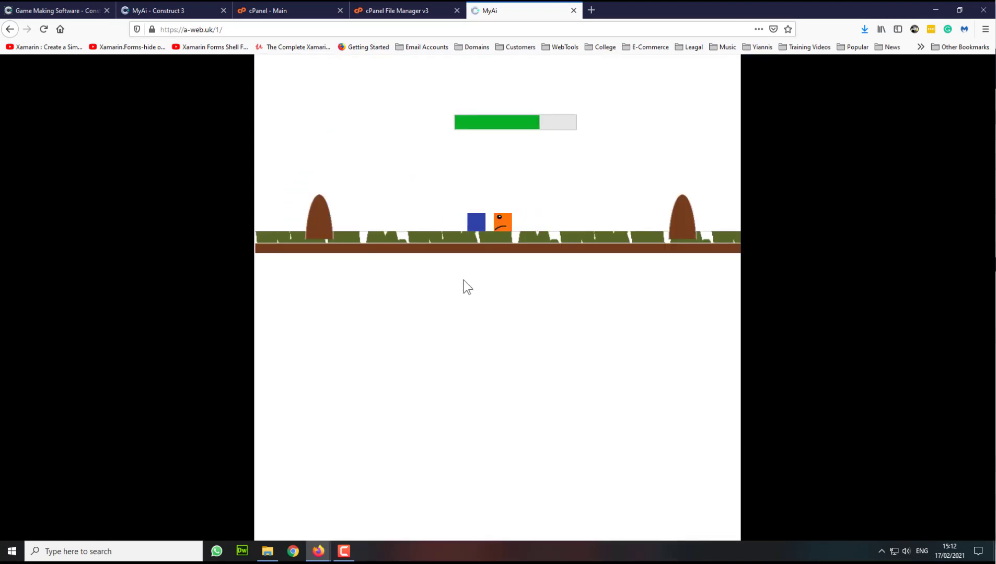
pyautogui.press('Up')
pyautogui.press('Right')
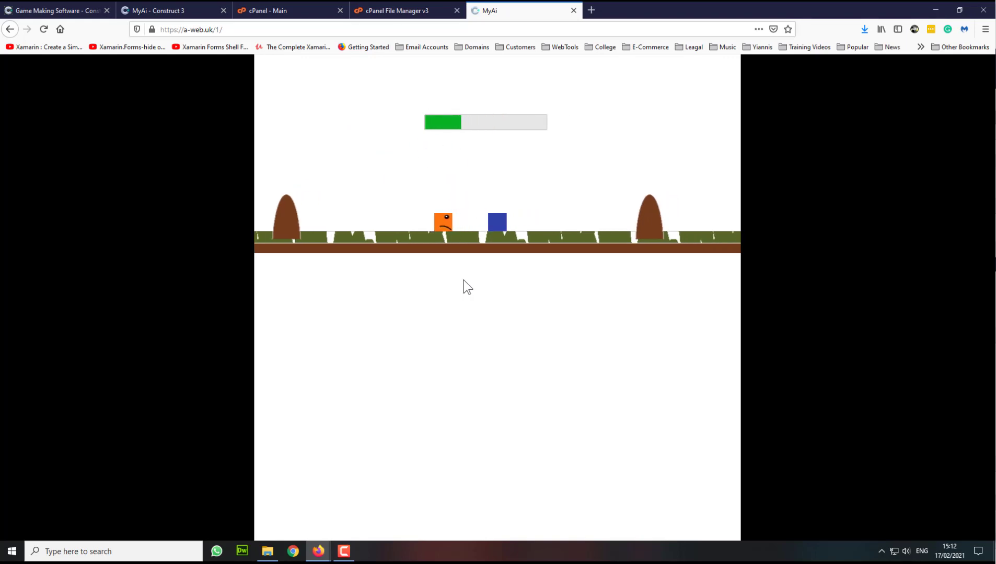
pyautogui.press('Right')
pyautogui.press('Up')
pyautogui.press('Up')
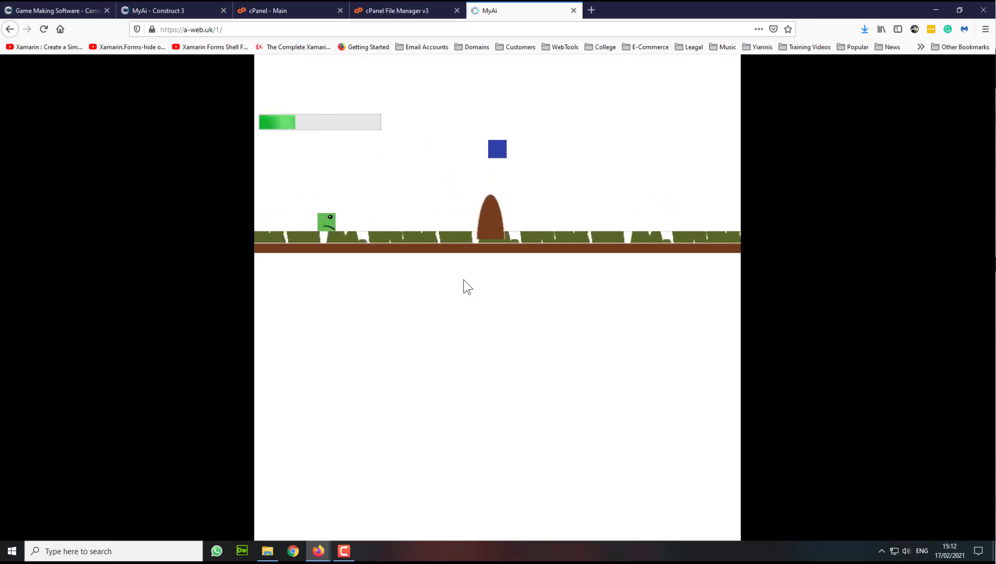
pyautogui.press('Left')
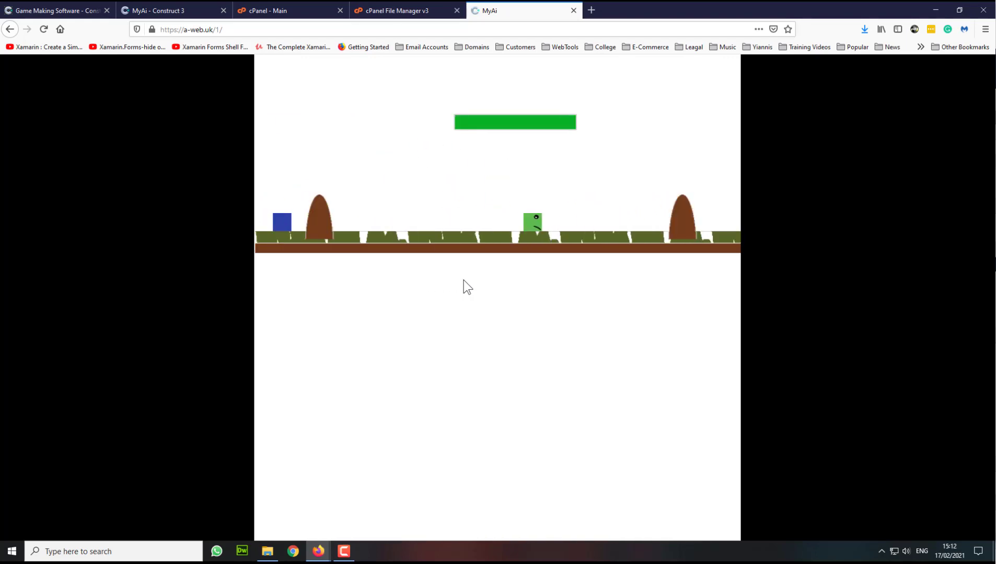
pyautogui.press('Right')
pyautogui.press('Up')
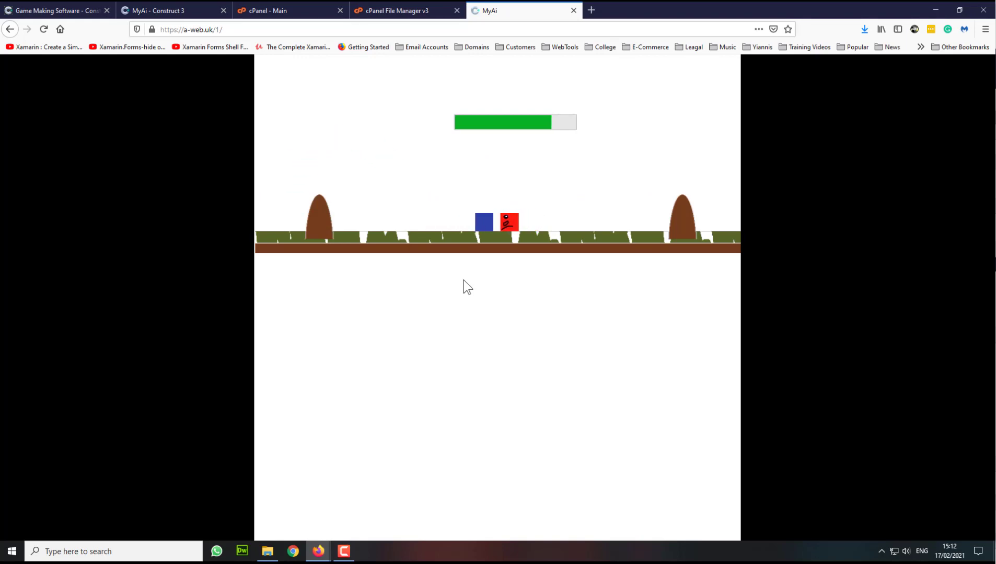
pyautogui.press('Right')
pyautogui.press('Up')
pyautogui.press('Up')
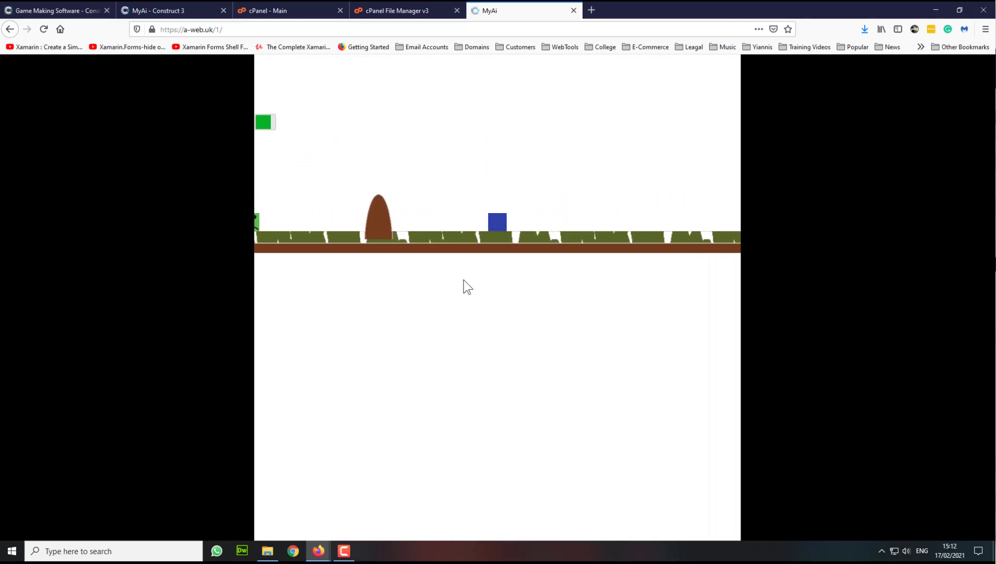
pyautogui.press('Right')
pyautogui.press('Left')
pyautogui.press('Up')
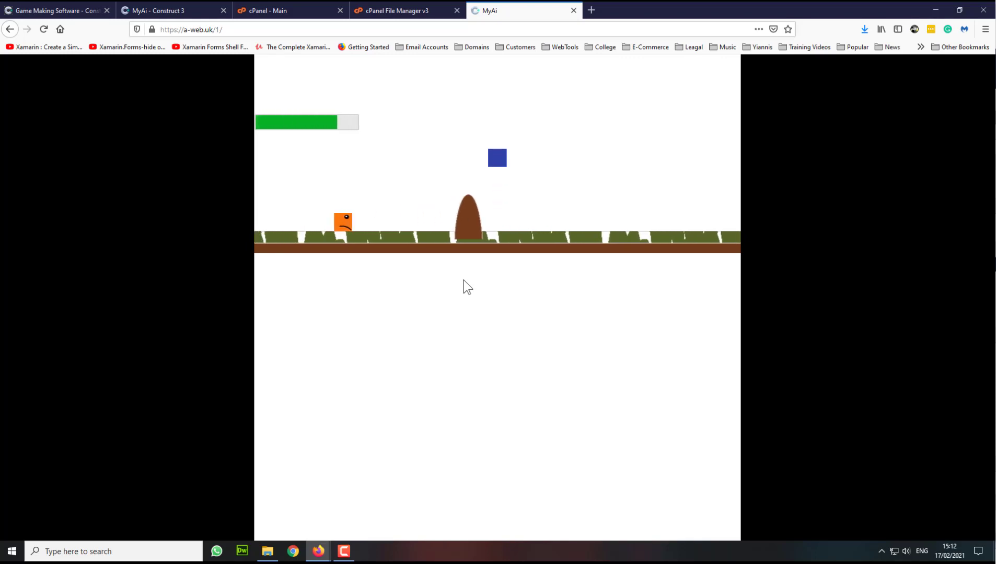
pyautogui.press('Right')
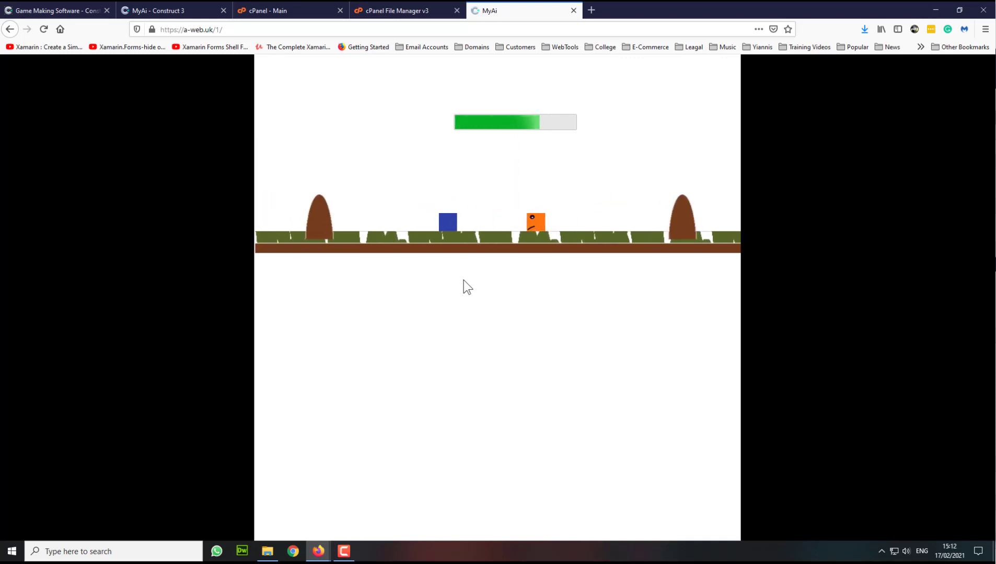